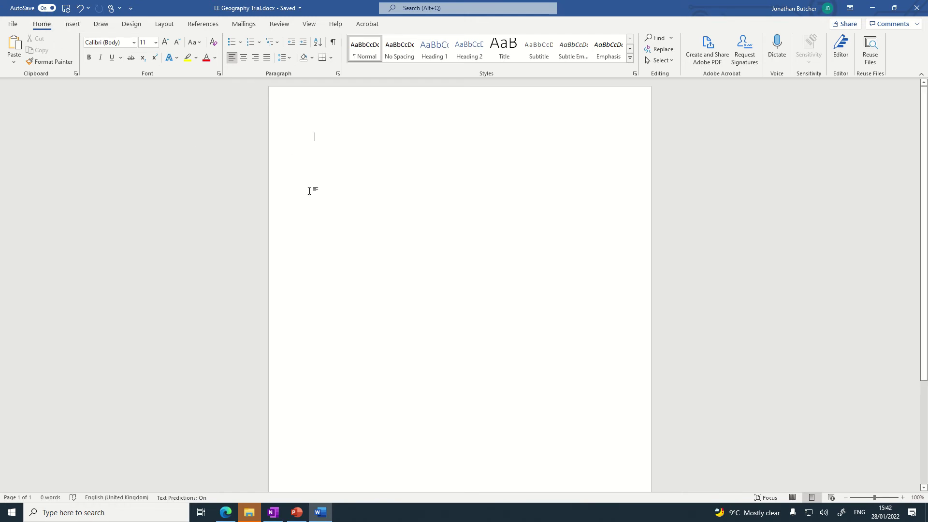
- Insert the Filigree cover page at the front, then scroll to the blank second page
click(77, 24)
click(15, 61)
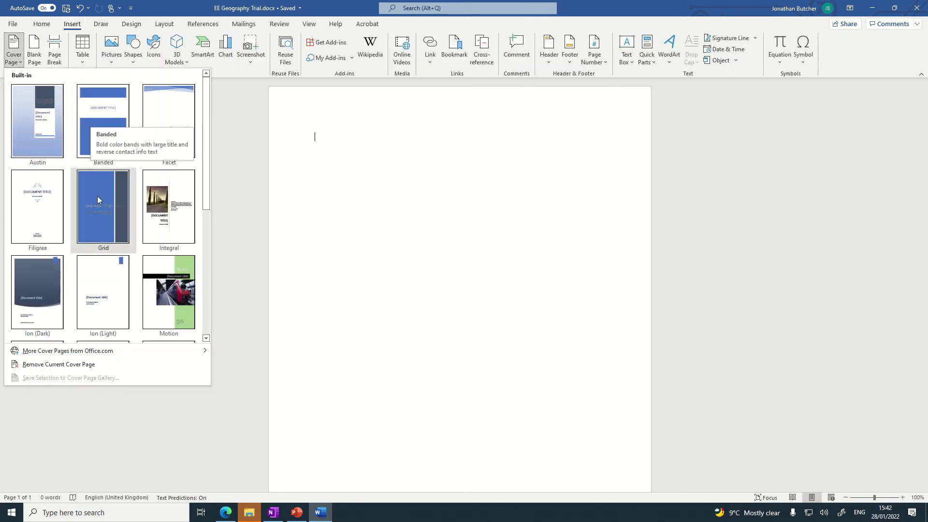
click(50, 234)
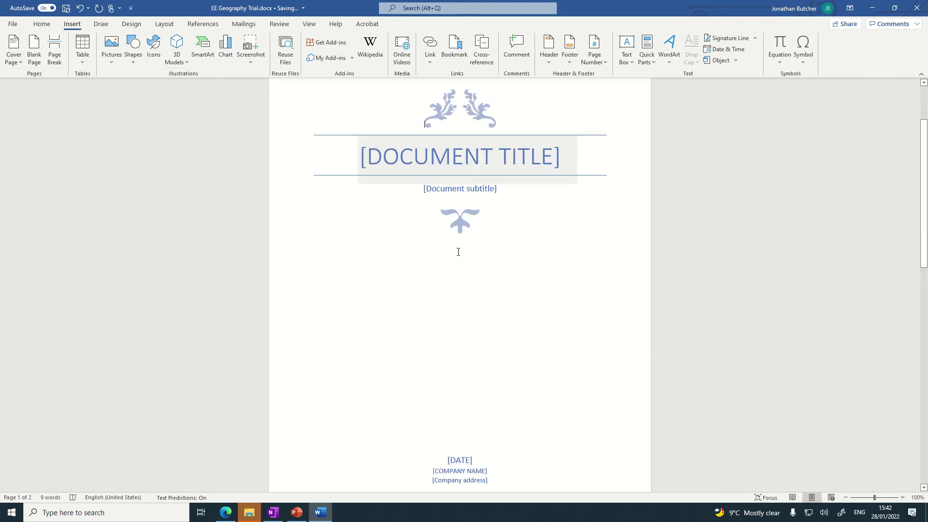
scroll(458, 252, down, 5)
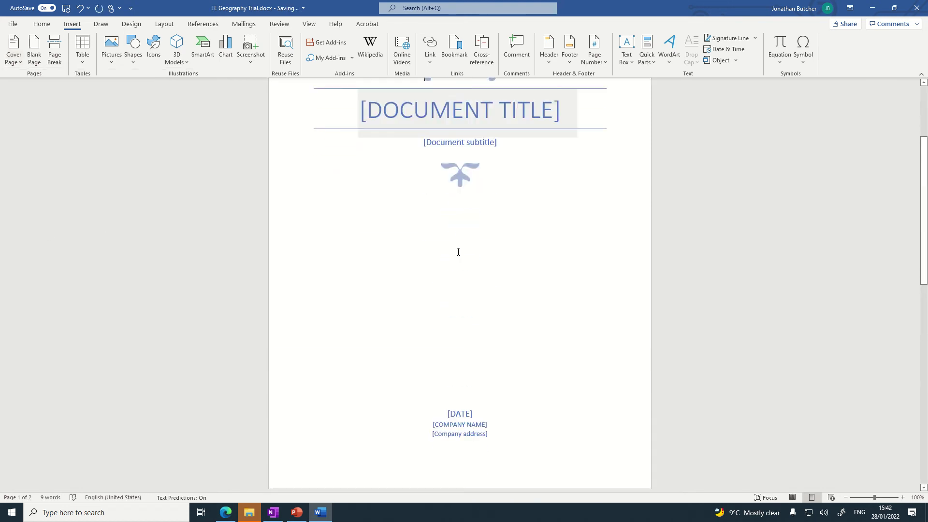
scroll(458, 252, down, 7)
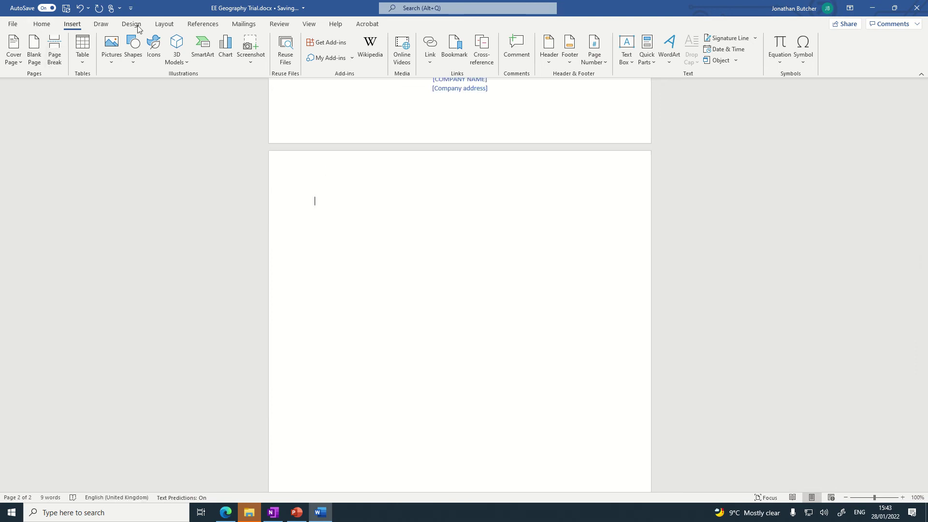
- Insert a Next Page section break so the document gains a third page
click(164, 28)
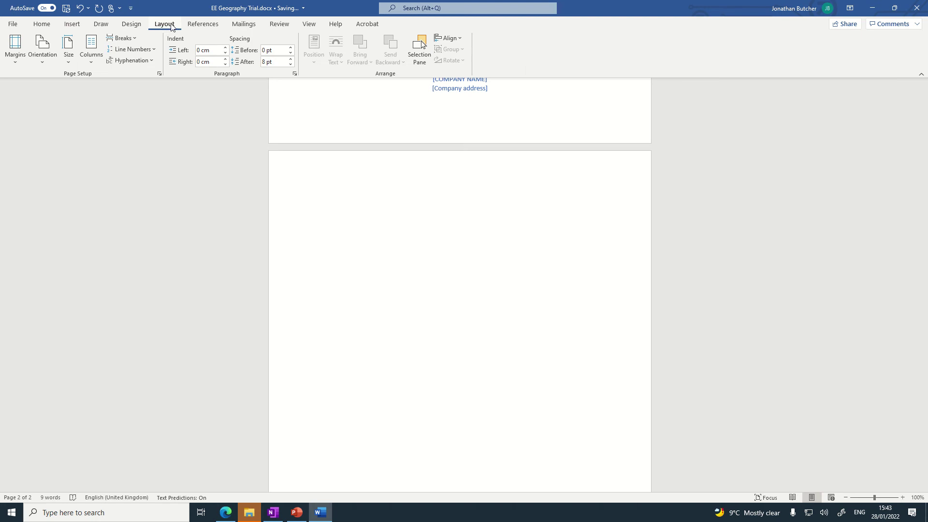
click(129, 43)
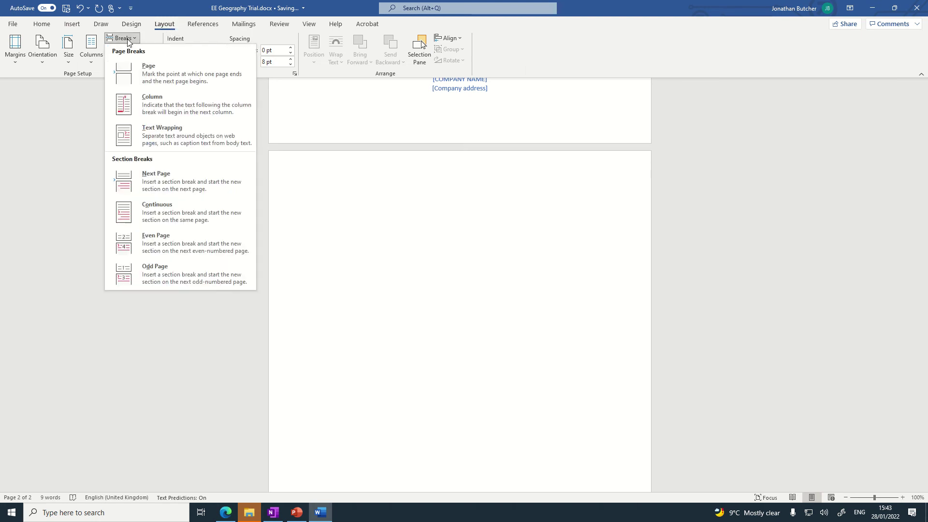
click(152, 176)
scroll(497, 283, down, 4)
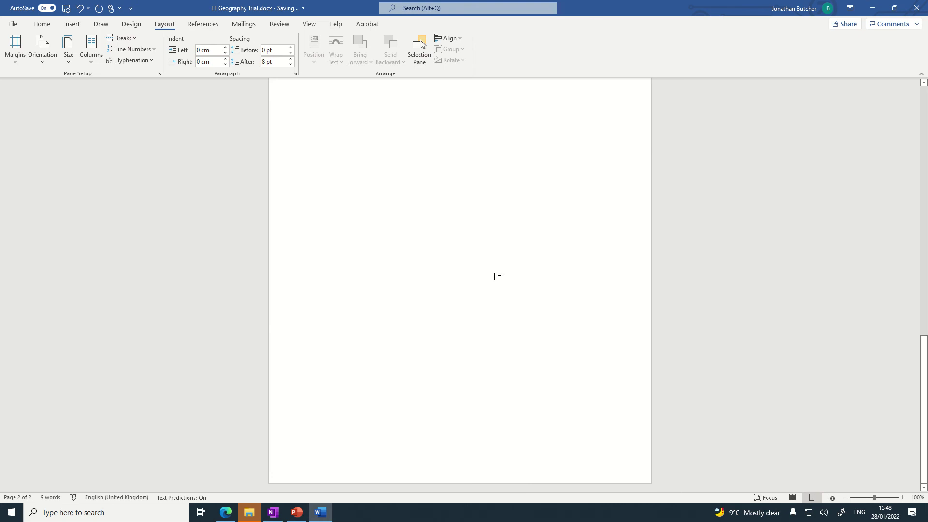
scroll(497, 283, up, 3)
click(122, 38)
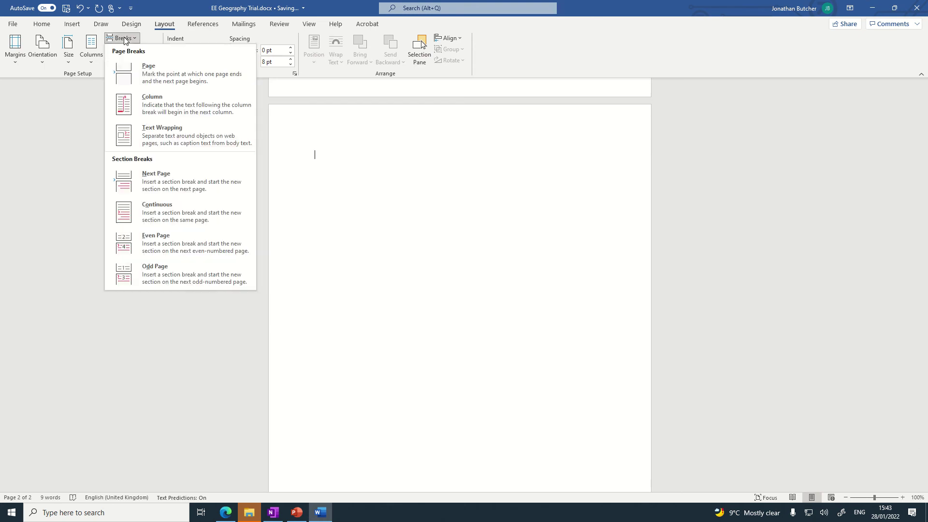
click(149, 178)
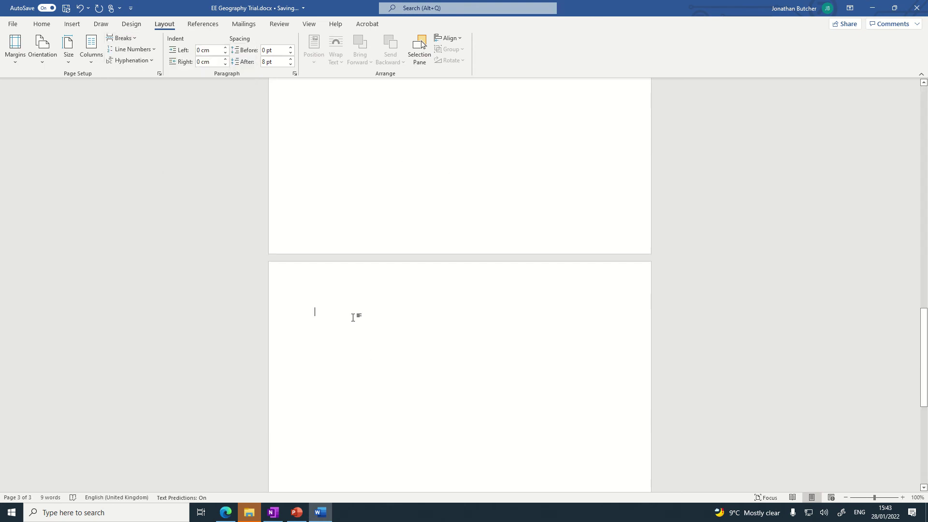
- Add a Plain Number 3 page number to page 3's footer and select it
scroll(353, 318, down, 5)
scroll(334, 256, up, 3)
double_click(311, 194)
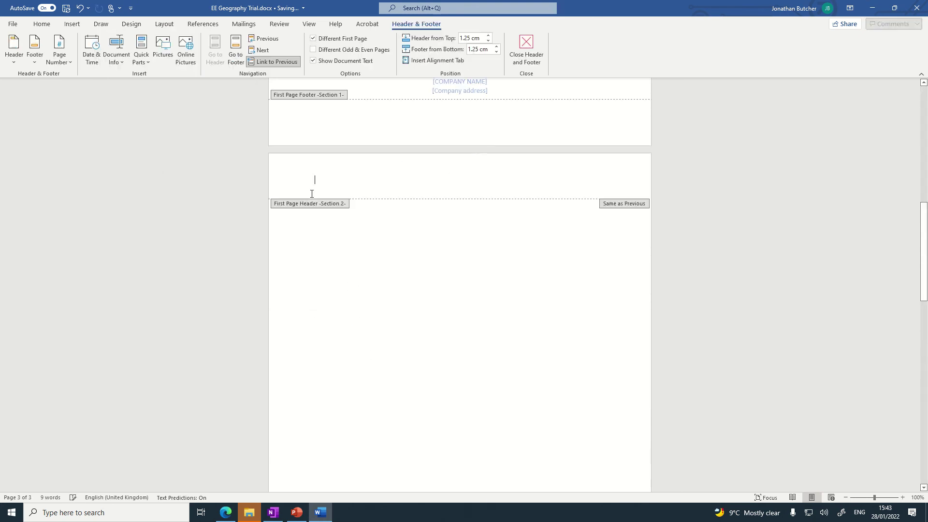
double_click(317, 240)
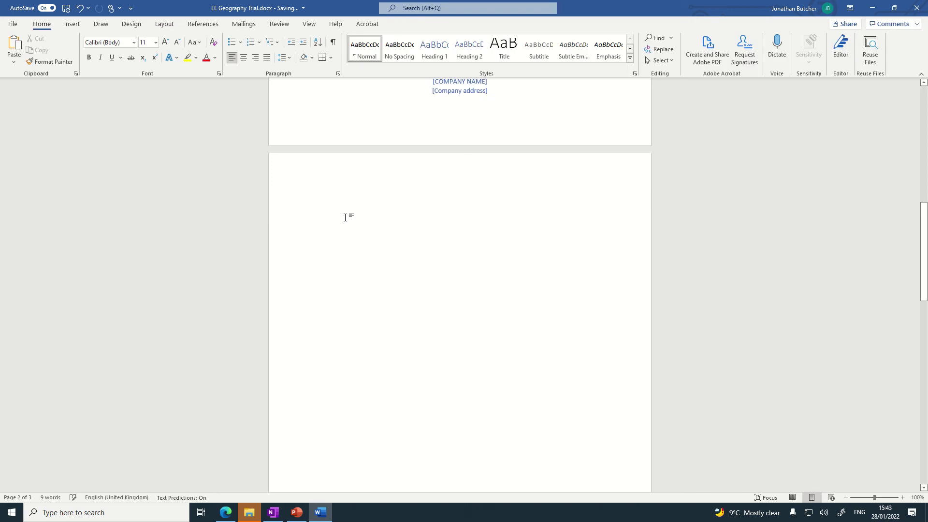
scroll(346, 215, down, 5)
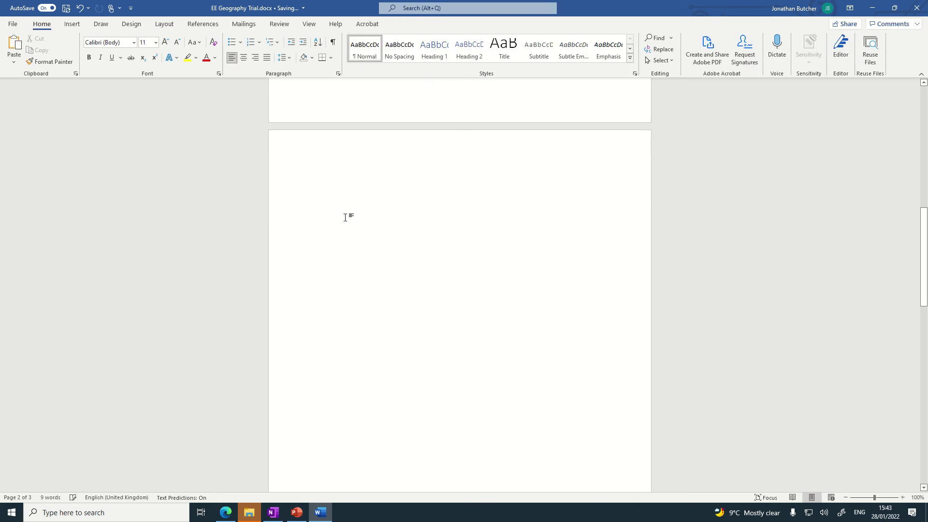
double_click(602, 452)
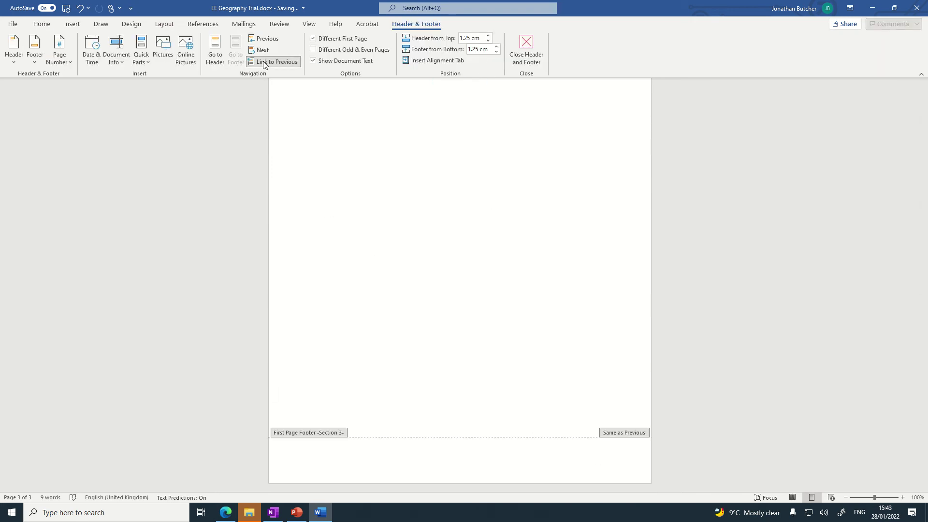
click(60, 58)
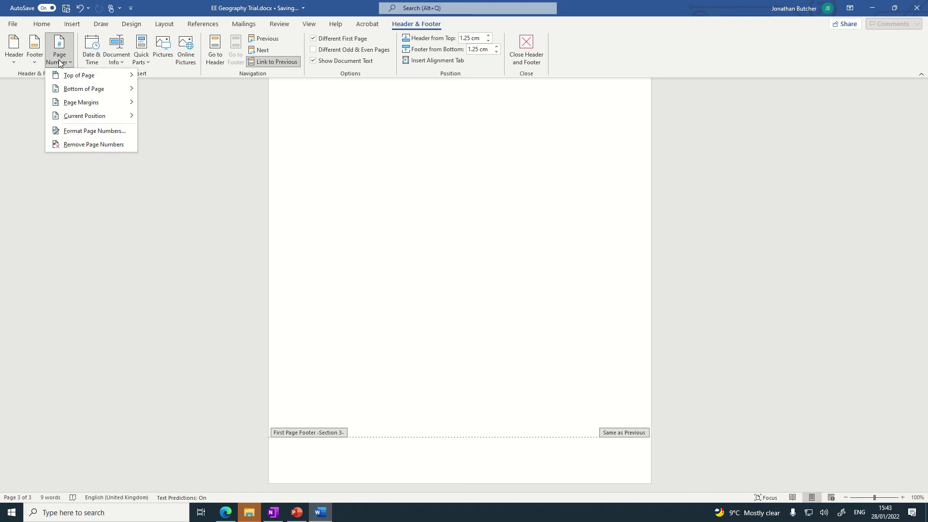
mouse_move(116, 93)
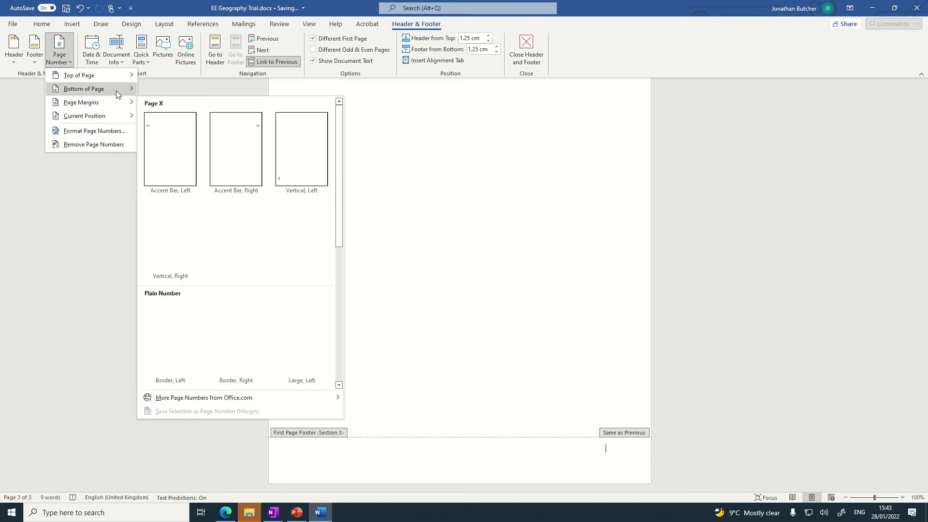
click(240, 215)
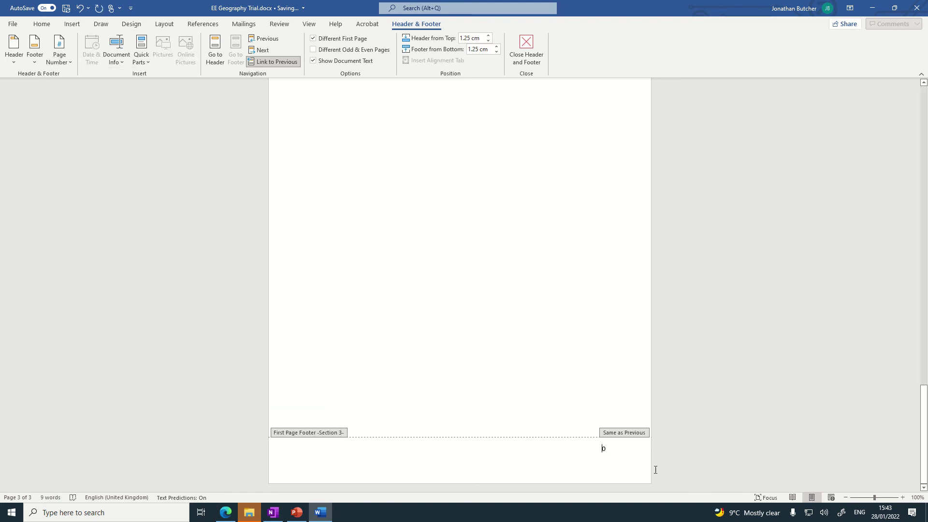
double_click(604, 450)
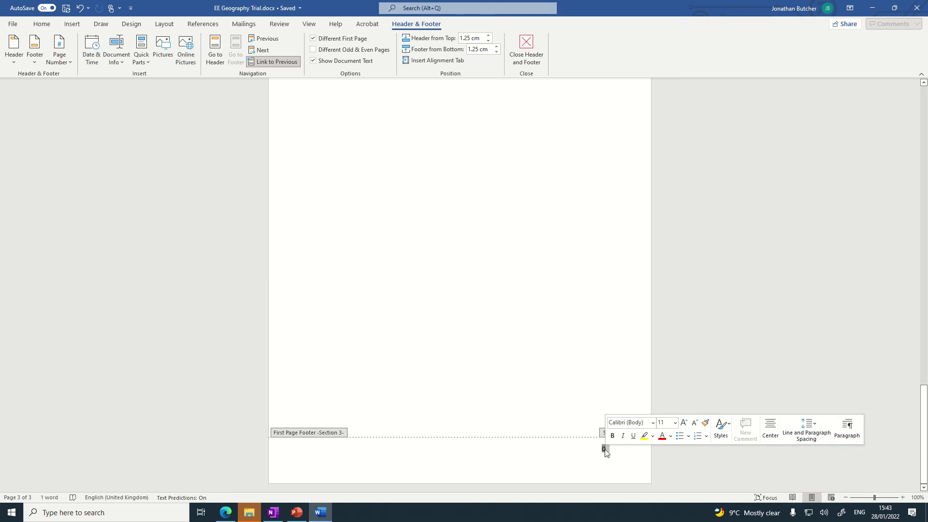
- Format the page 3 footer number so numbering starts at 1
right_click(605, 451)
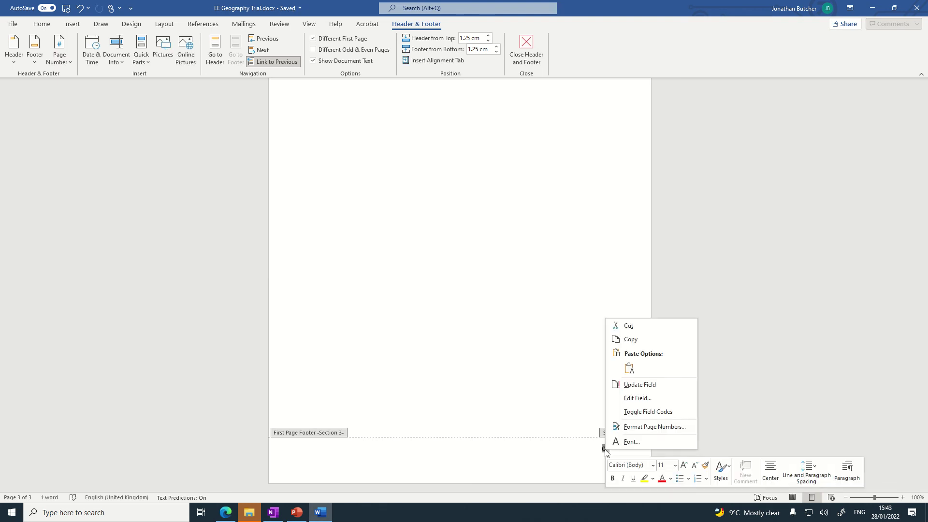
click(634, 427)
click(469, 281)
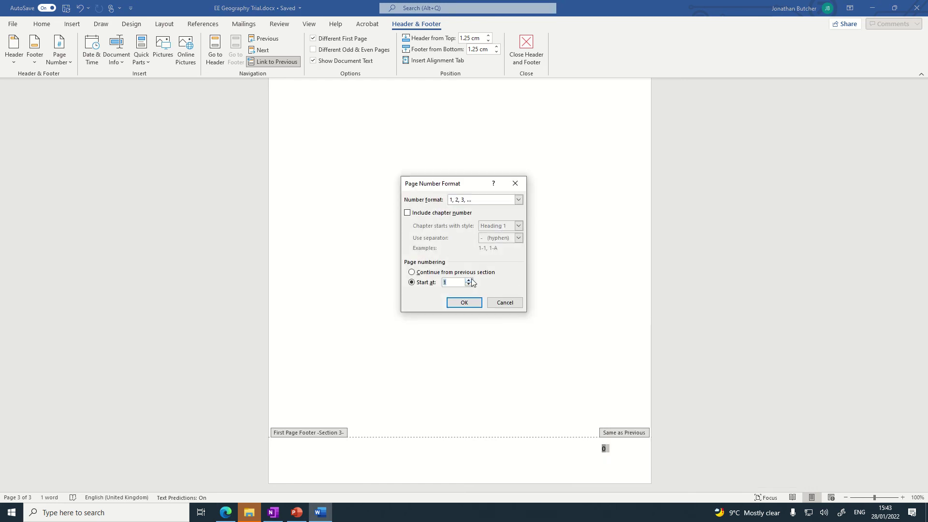
click(465, 303)
double_click(555, 305)
scroll(555, 303, up, 2)
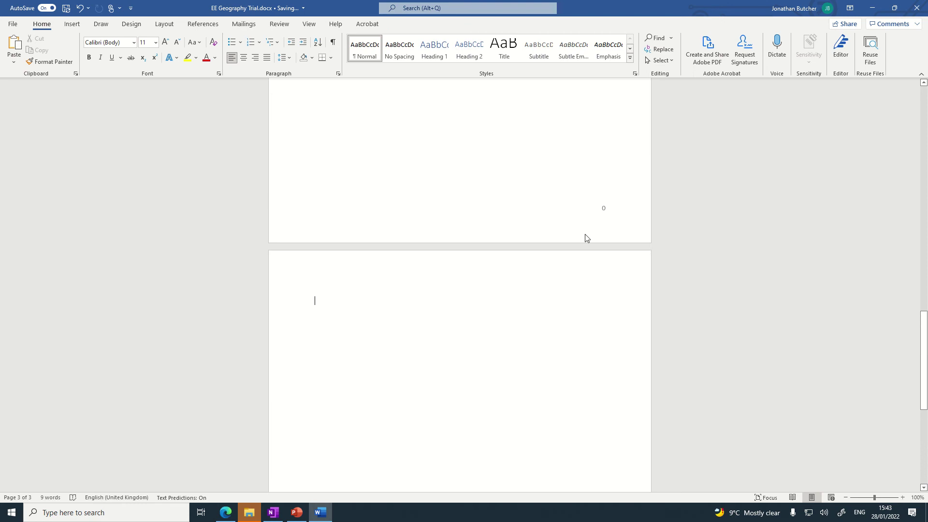
scroll(602, 244, down, 1)
scroll(601, 244, down, 10)
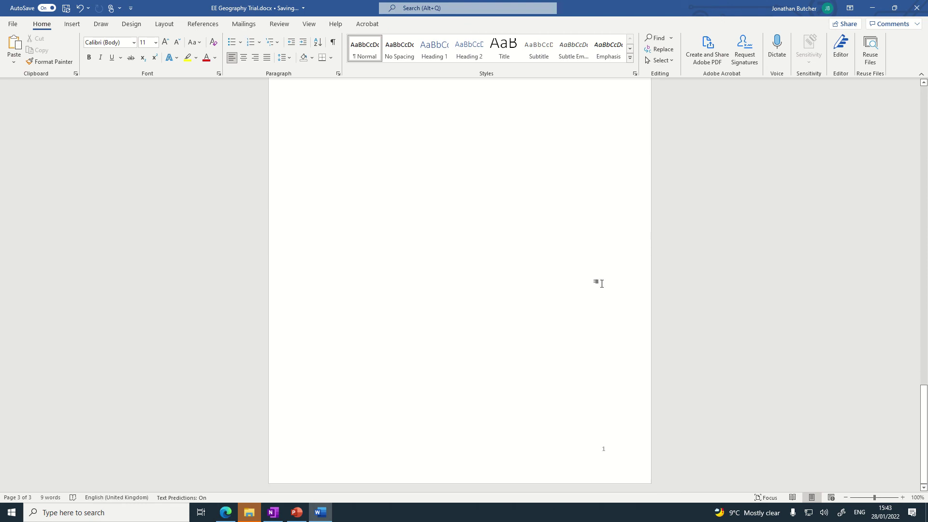
- Turn off Link to Previous for the third section's footer
double_click(601, 448)
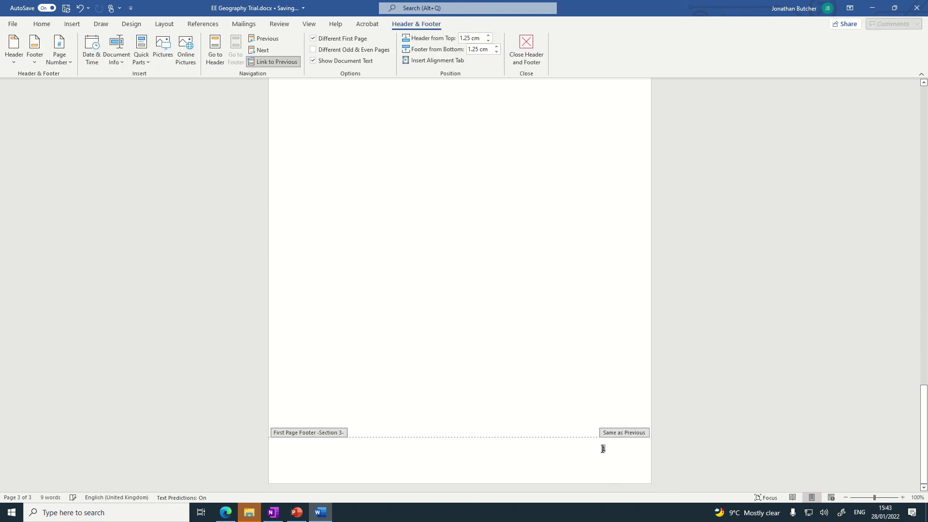
click(280, 62)
scroll(605, 234, up, 12)
click(608, 178)
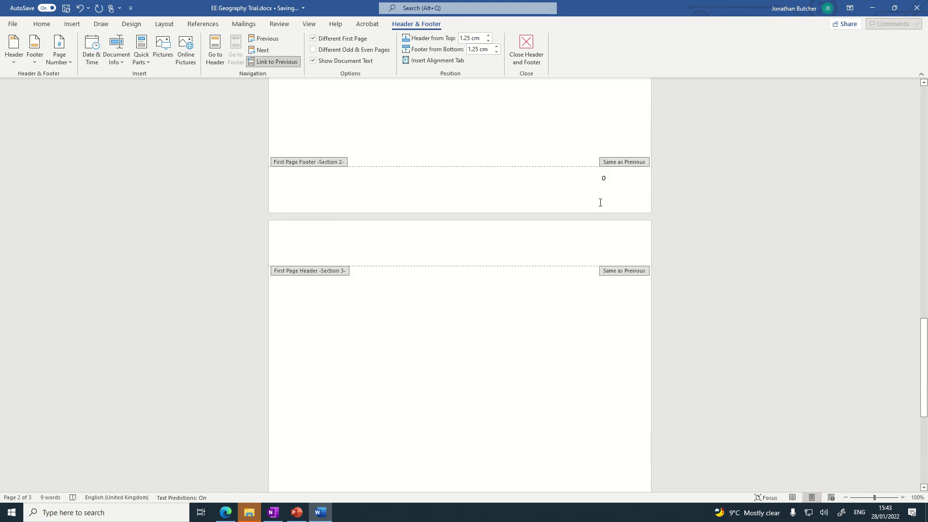
scroll(565, 344, down, 6)
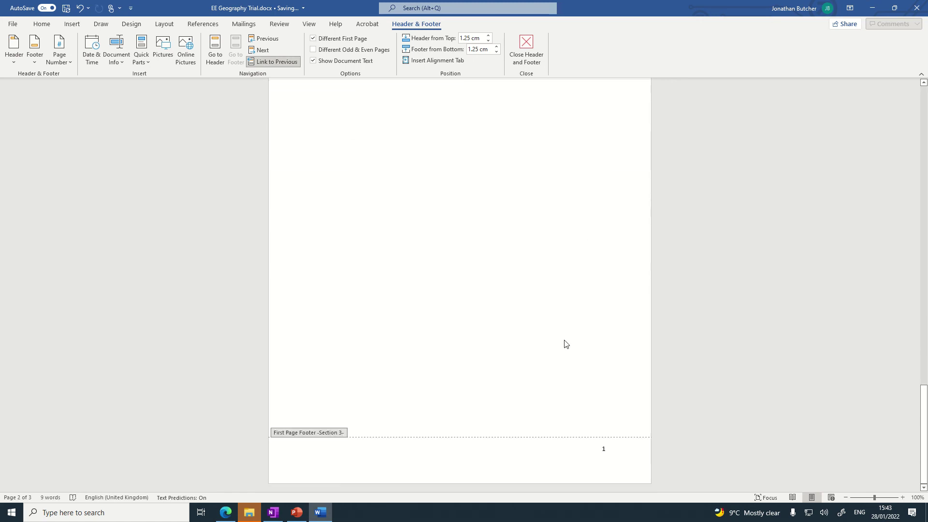
- Put an Automatic Table 1 contents on page 2 and dismiss the no-headings notice
double_click(566, 344)
scroll(333, 223, up, 3)
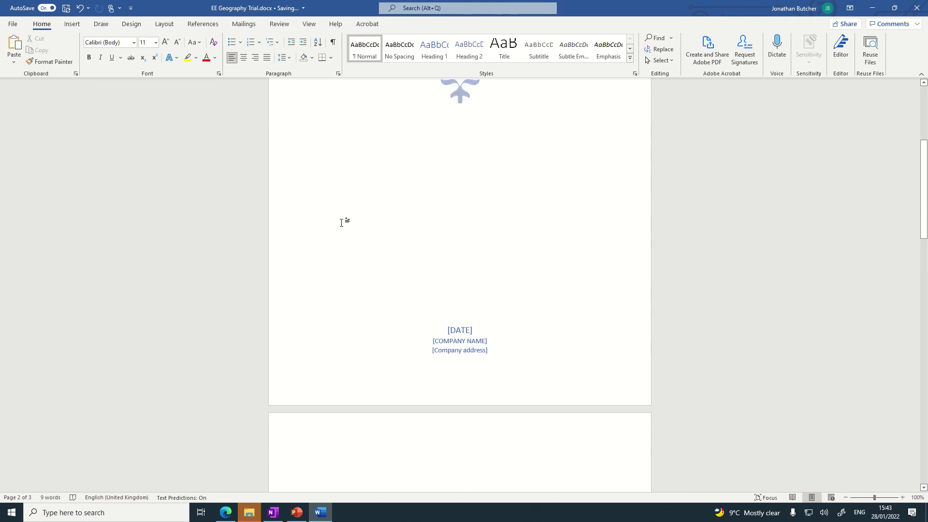
scroll(333, 225, down, 3)
double_click(317, 187)
double_click(315, 234)
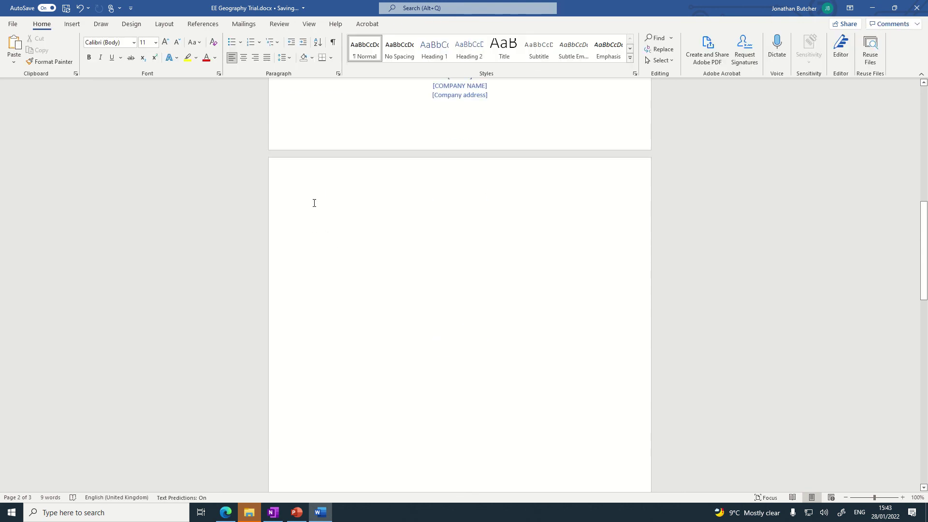
click(203, 24)
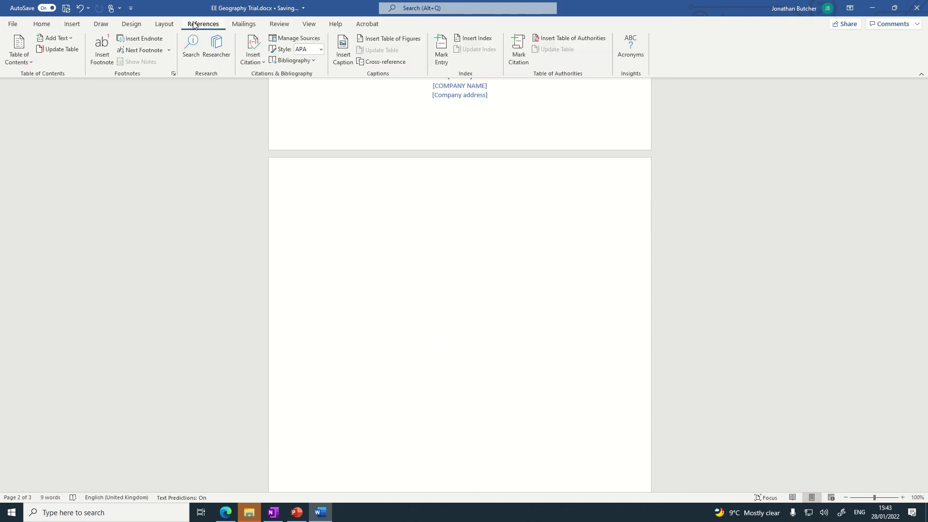
click(28, 62)
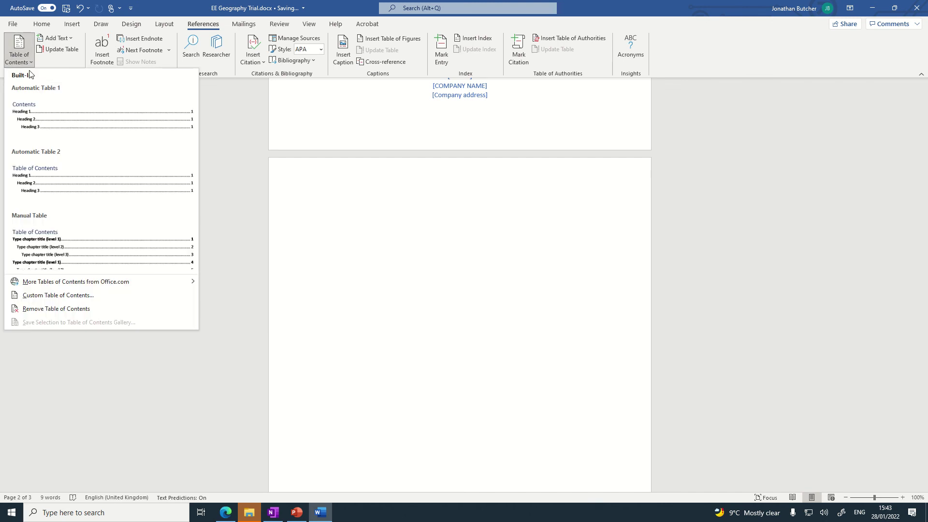
click(45, 123)
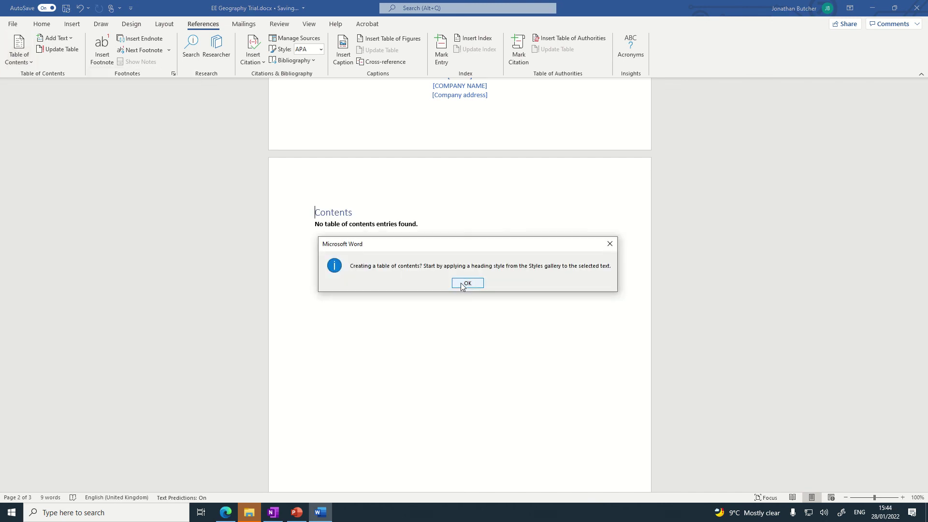
click(462, 285)
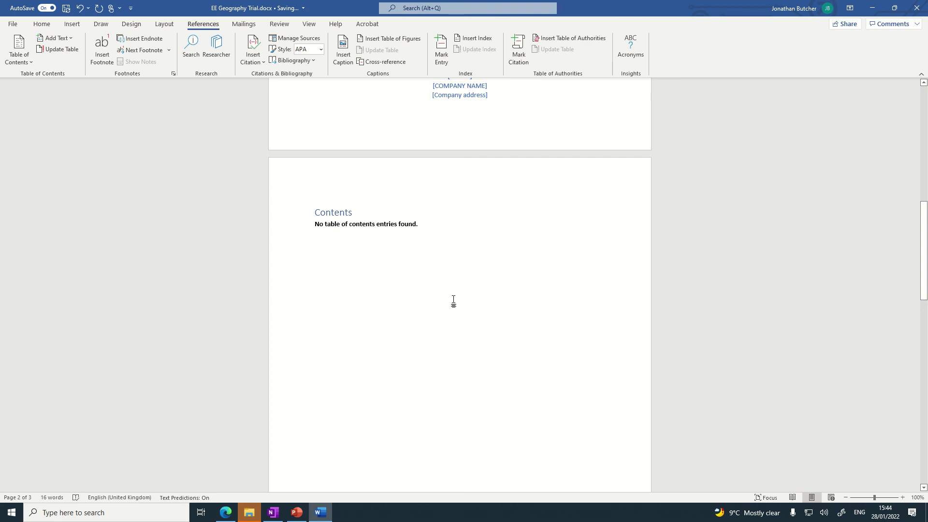
- Type 'Chapter 1' as a Heading 1 title
scroll(409, 238, down, 10)
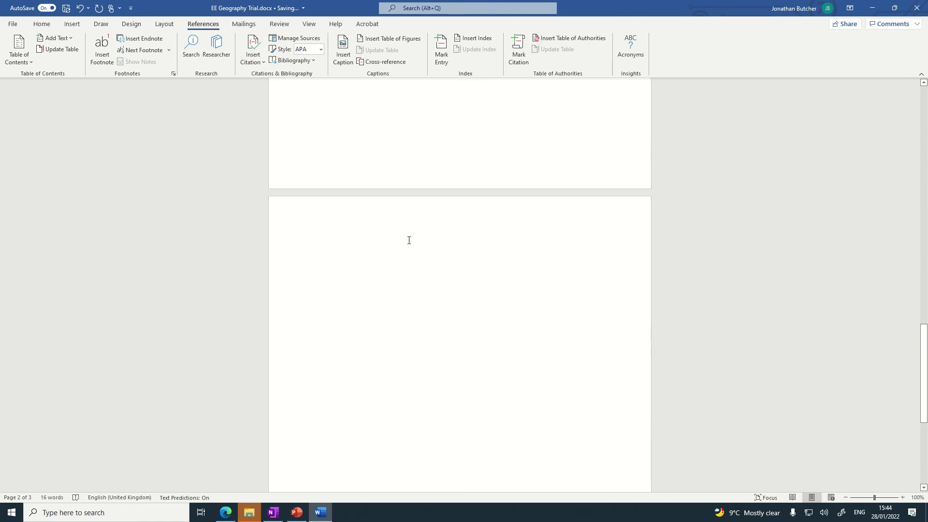
scroll(343, 257, down, 3)
scroll(445, 369, up, 2)
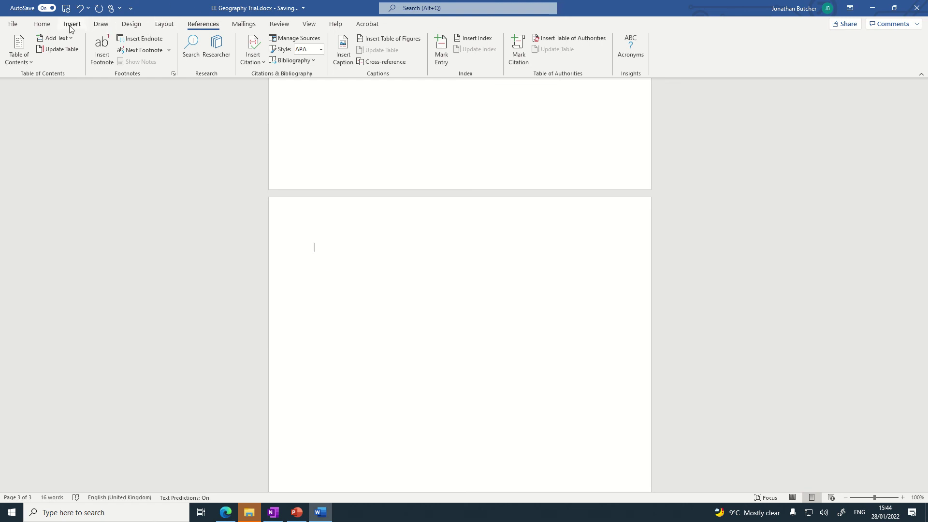
click(45, 24)
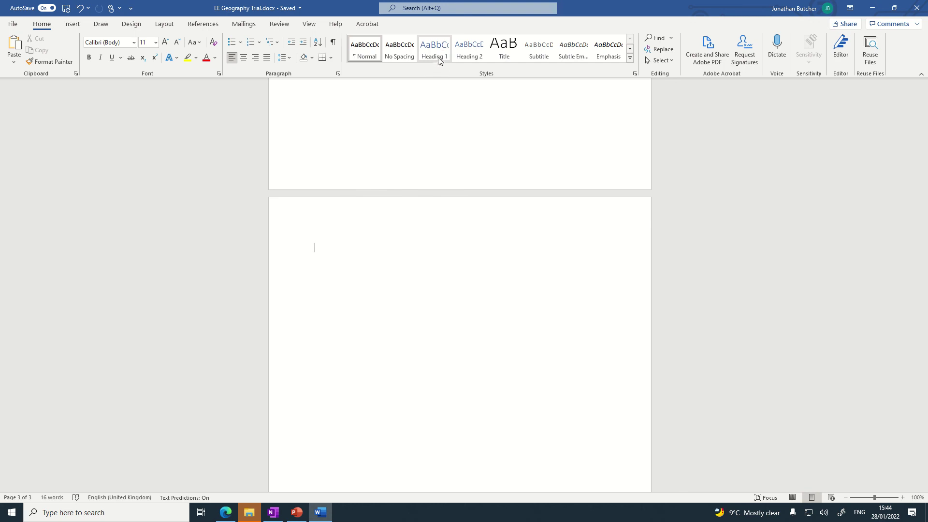
click(439, 51)
text(Chapter 1)
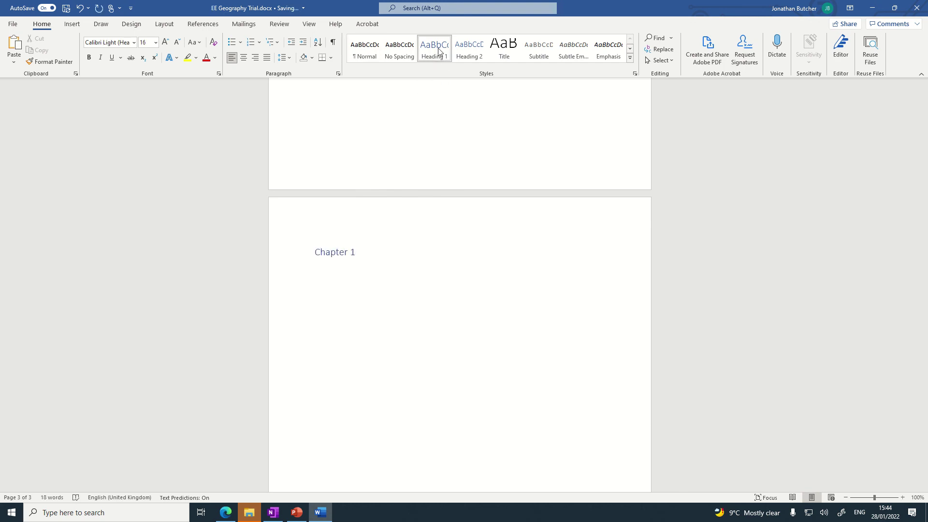
scroll(459, 290, up, 5)
- Add Heading 1 titles Chapter 2 to Chapter 4 and 'Reference List', each on a new page
key(BackSpace)
key(BackSpace)
key(BackSpace)
key(BackSpace)
key(BackSpace)
key(BackSpace)
key(BackSpace)
key(BackSpace)
key(BackSpace)
text(Chapter 2)
key(Return)
click(438, 50)
text(Chapter)
key(ctrl+BackSpace)
text(Chapter 4)
key(ctrl+Return)
key(ctrl+Return)
key(ctrl+Return)
text(Reference List)
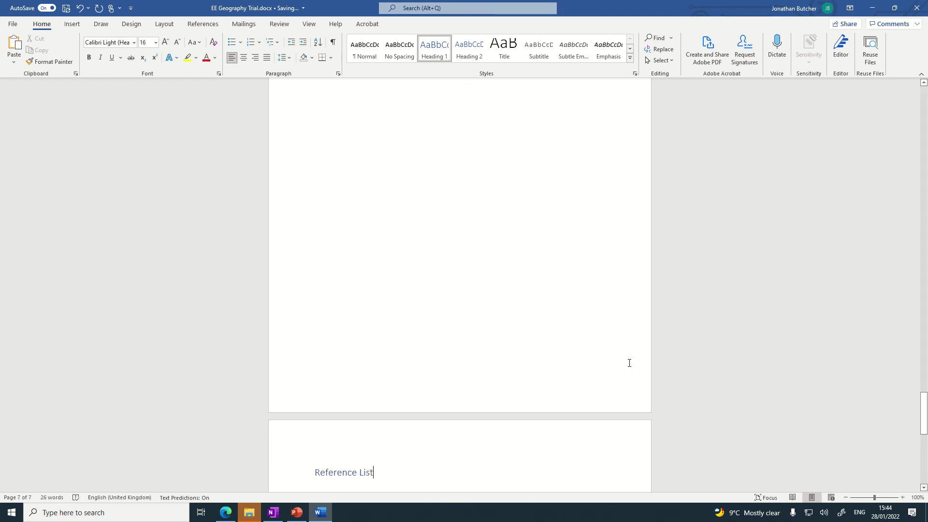
- Open the footer for editing, closing the Page Setup dialog unchanged
scroll(628, 364, up, 20)
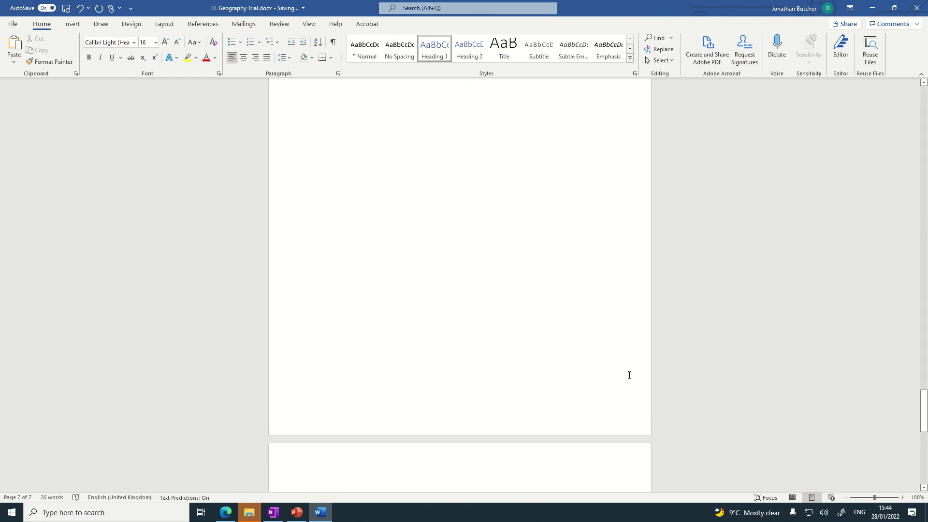
scroll(629, 375, up, 5)
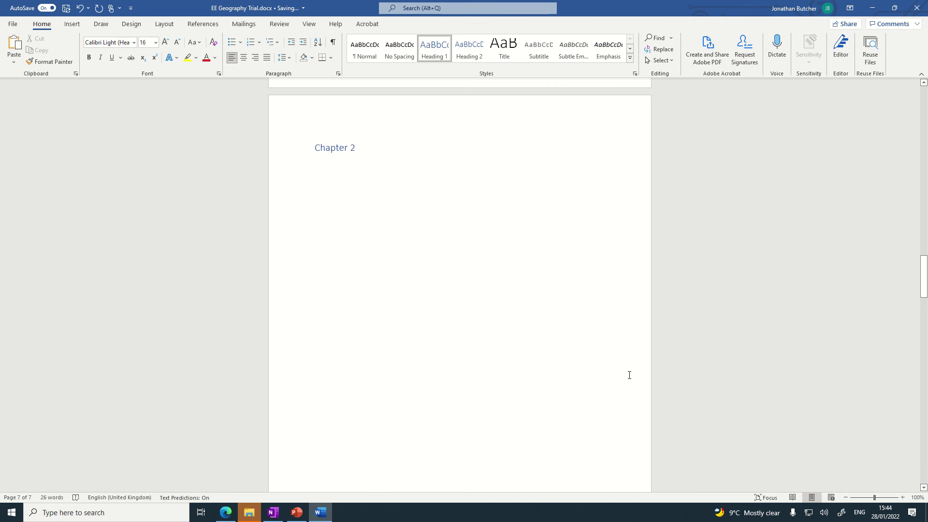
double_click(621, 375)
double_click(620, 383)
click(540, 366)
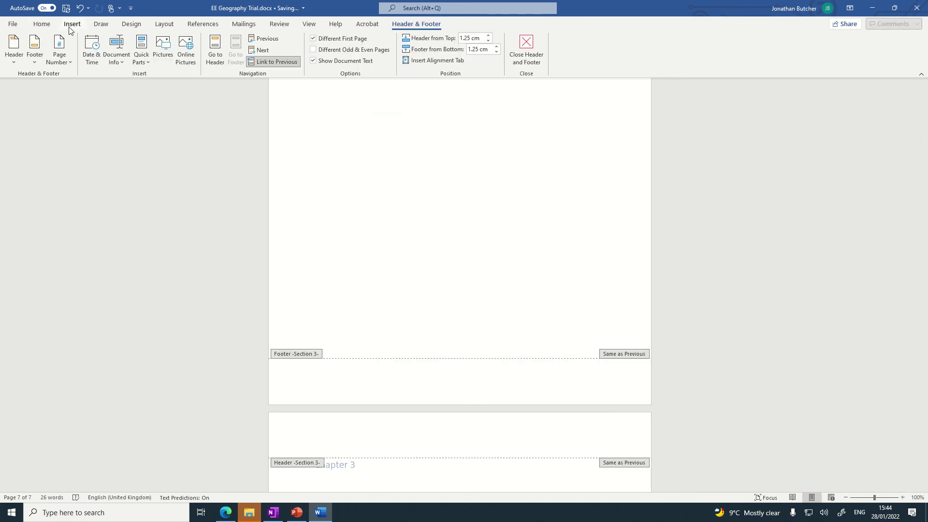
click(74, 26)
click(41, 24)
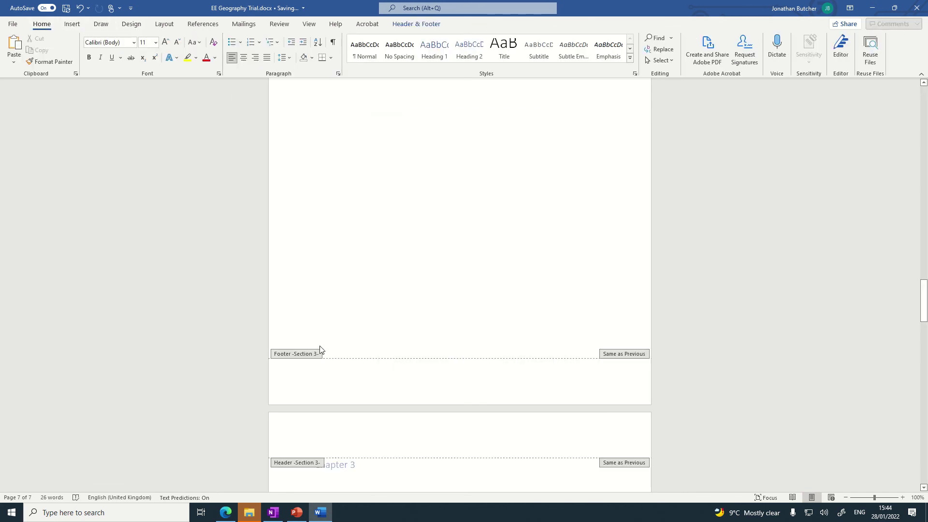
- Insert Plain Number 3 page numbers at the bottom right, then return to the body
click(415, 24)
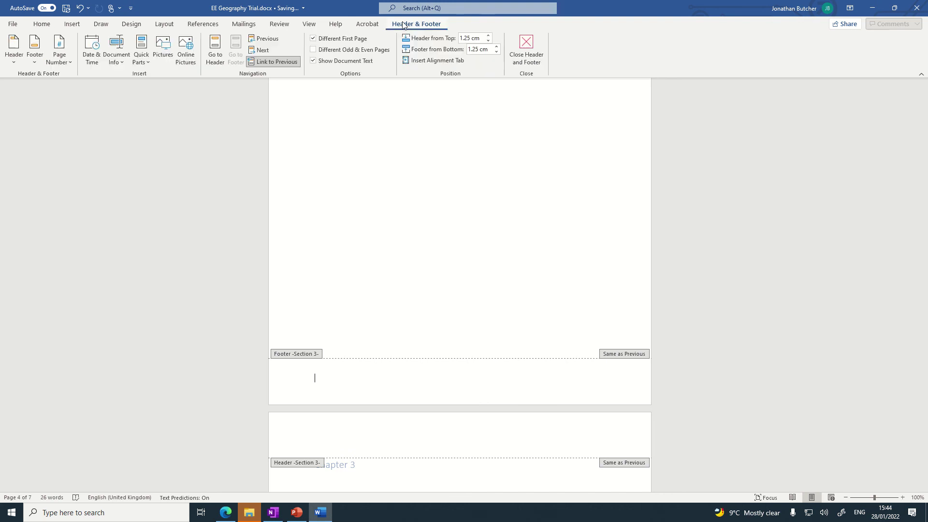
click(59, 52)
mouse_move(80, 90)
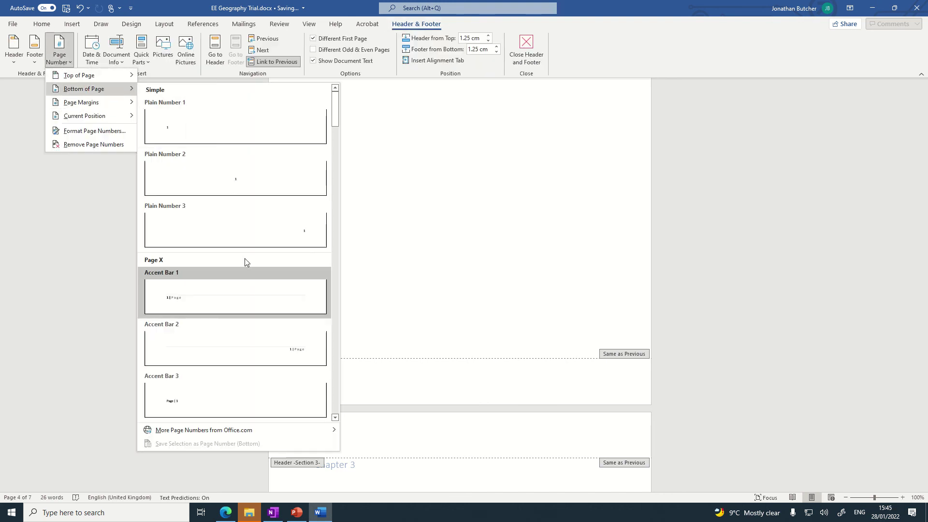
click(263, 235)
scroll(576, 358, down, 5)
double_click(389, 269)
scroll(360, 386, up, 15)
- Update the contents to list Chapter 1–4 on pages 1–4 and Reference List on 5
scroll(360, 385, up, 2)
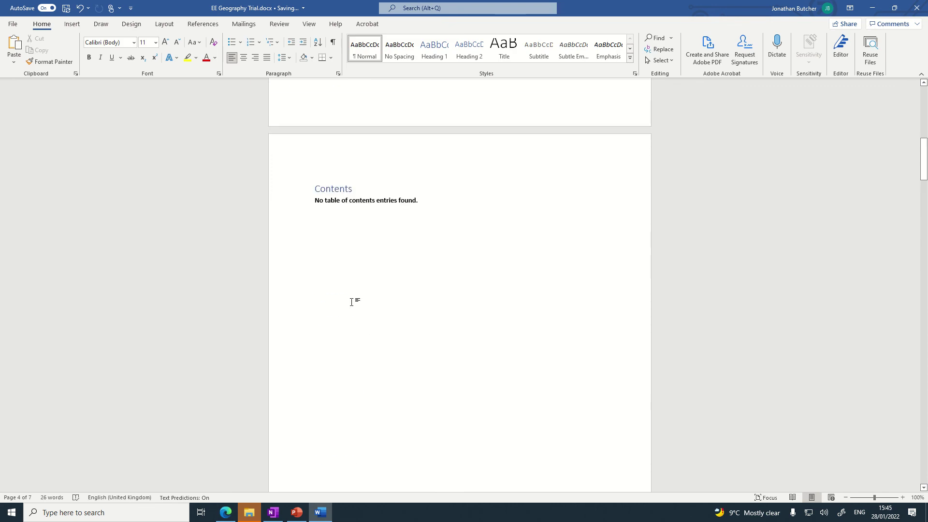
click(344, 189)
click(368, 175)
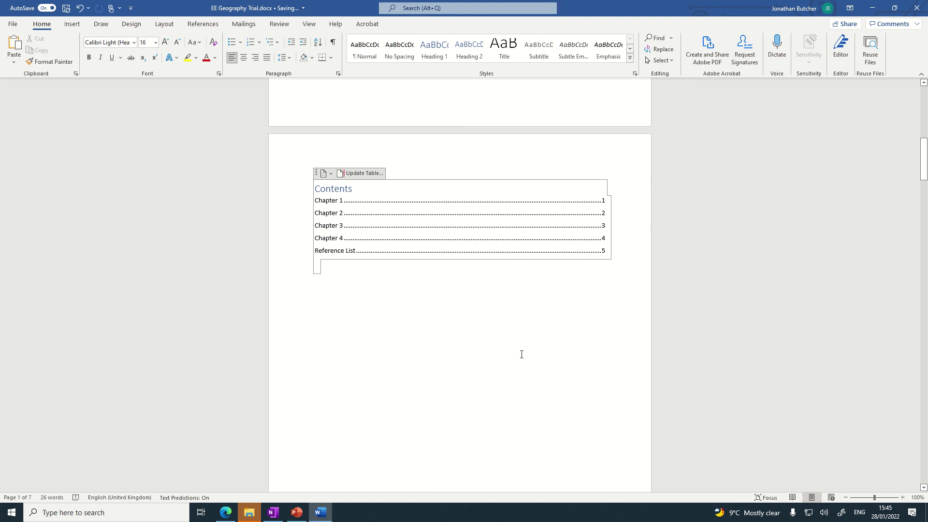
scroll(522, 354, down, 8)
click(356, 342)
- Insert a page break before the Chapter 2 heading
scroll(356, 342, down, 10)
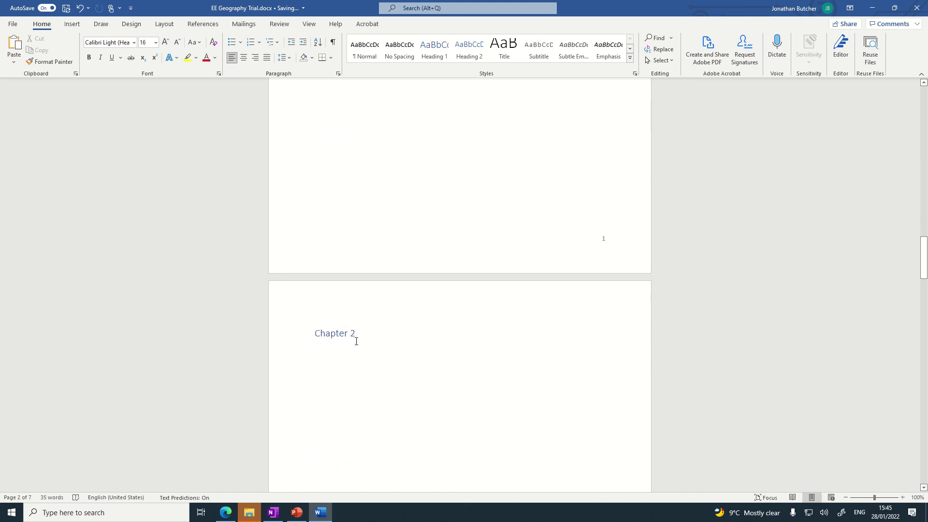
click(313, 329)
key(ctrl+Return)
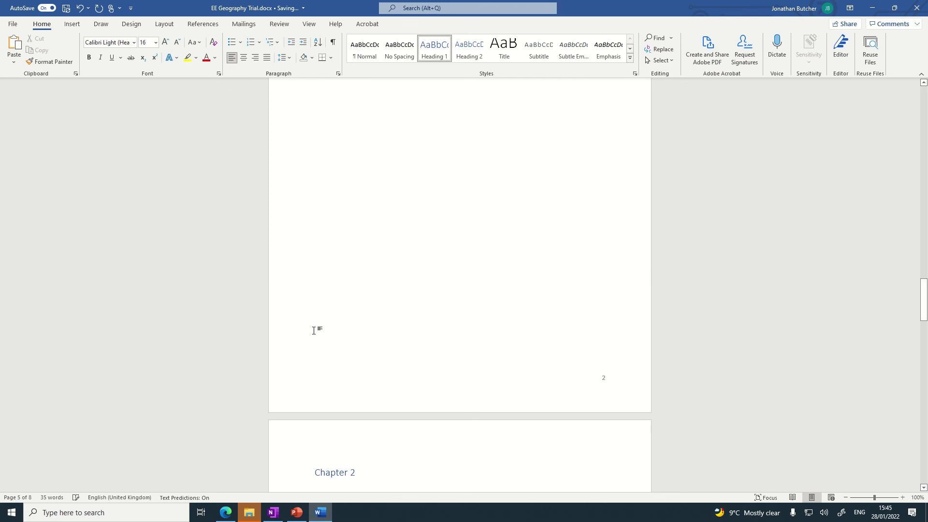
- Update the entire table of contents so Chapters 2–4 read pages 3–5 and Reference List 6
scroll(351, 352, up, 15)
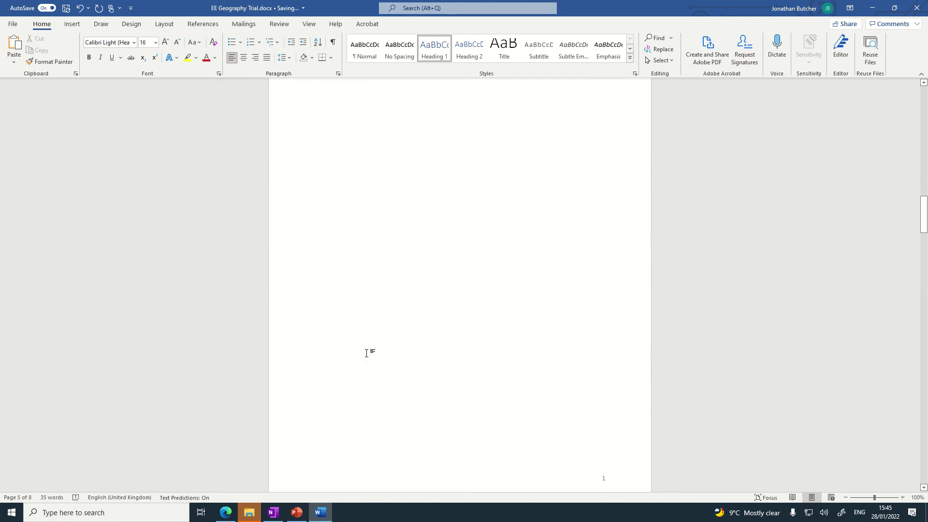
scroll(367, 353, up, 8)
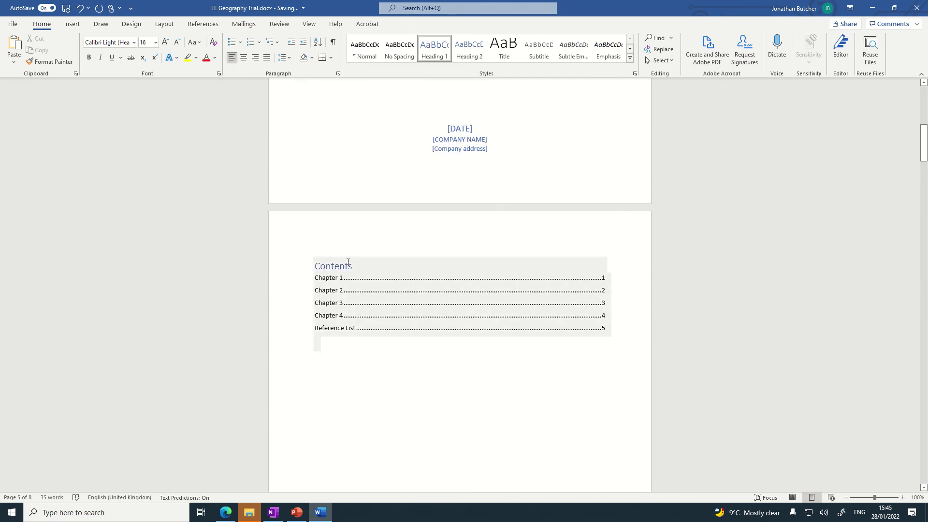
click(348, 263)
click(358, 251)
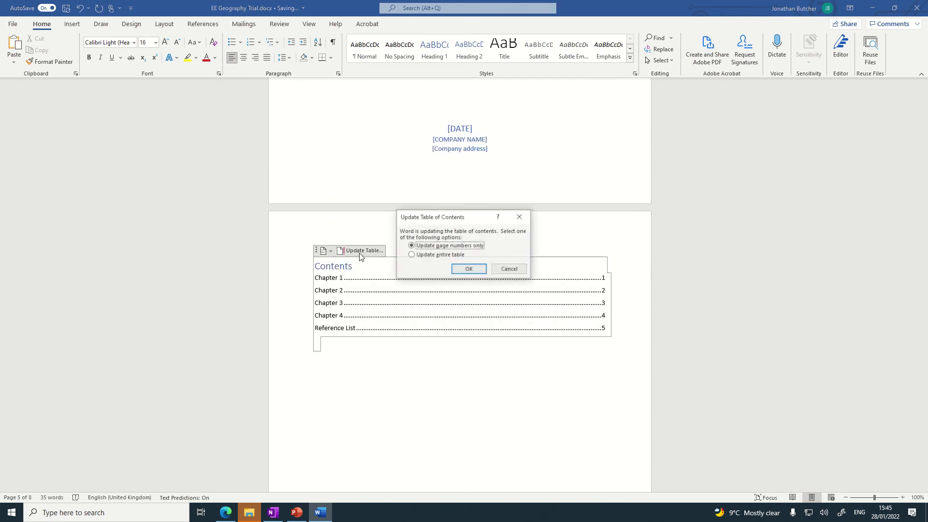
click(428, 255)
click(468, 269)
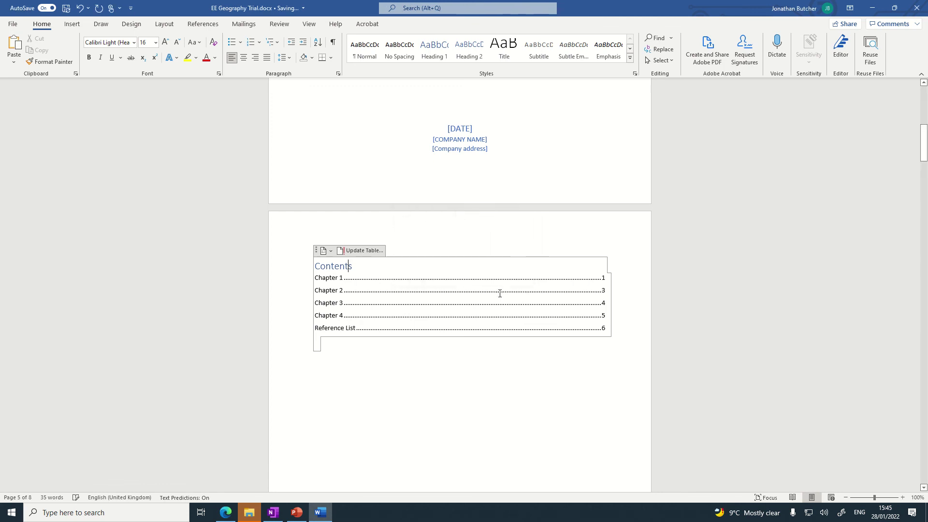